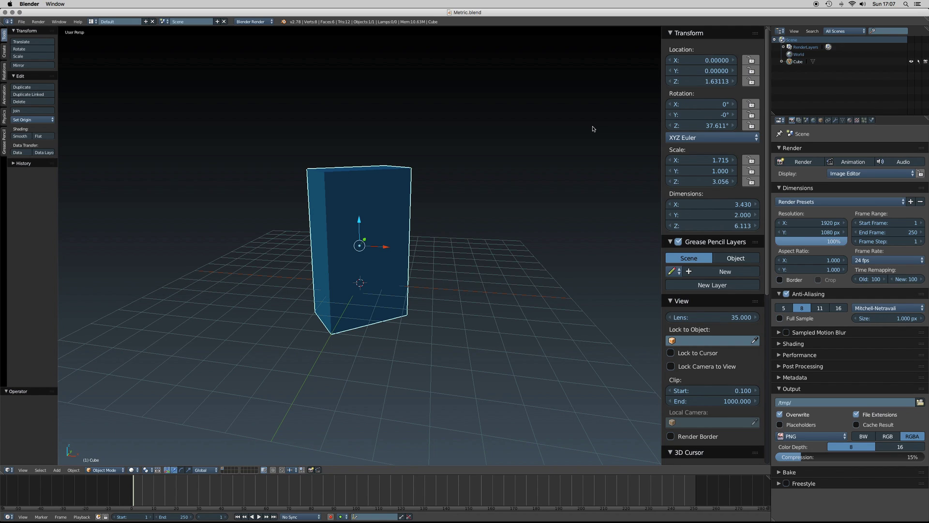
Apply the Centimeters unit preset in Scene properties so the cube reads 3.43 × 2 × 6.113 cm
scroll(493, 162, left, 10)
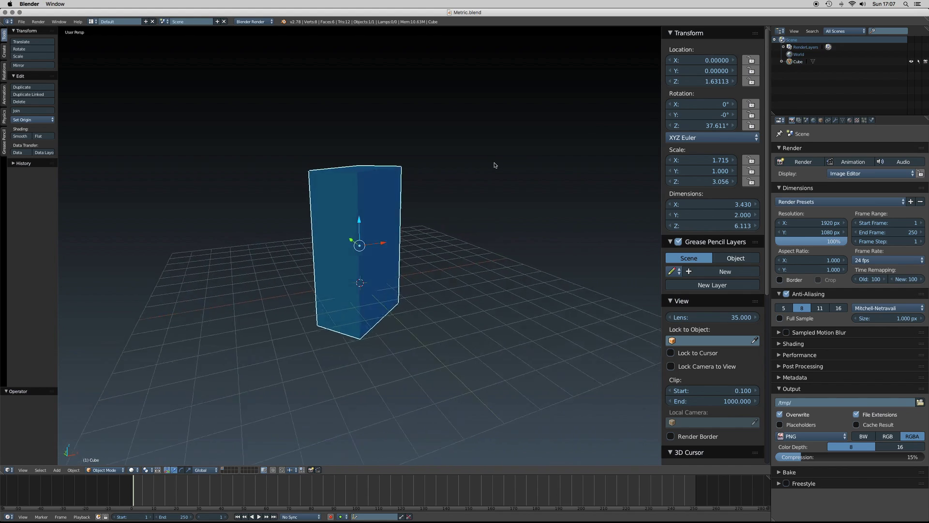
scroll(494, 165, left, 10)
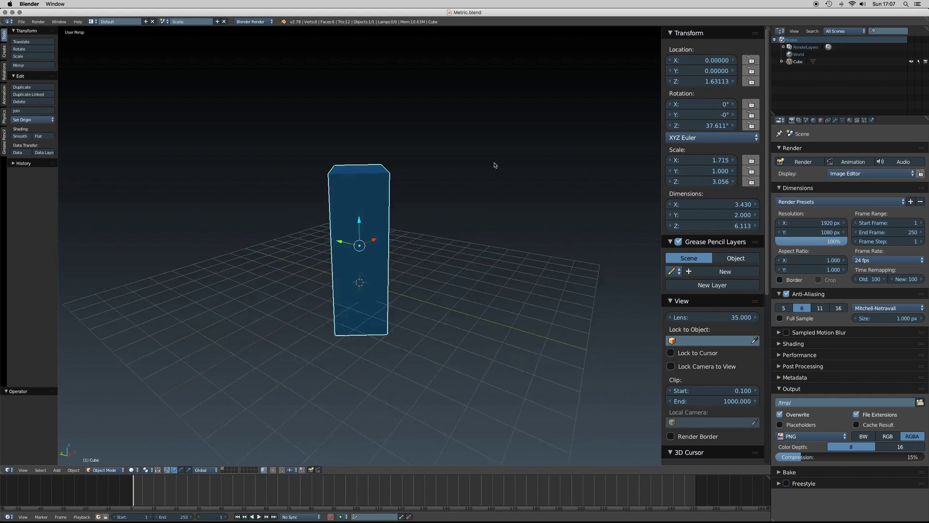
scroll(494, 165, left, 8)
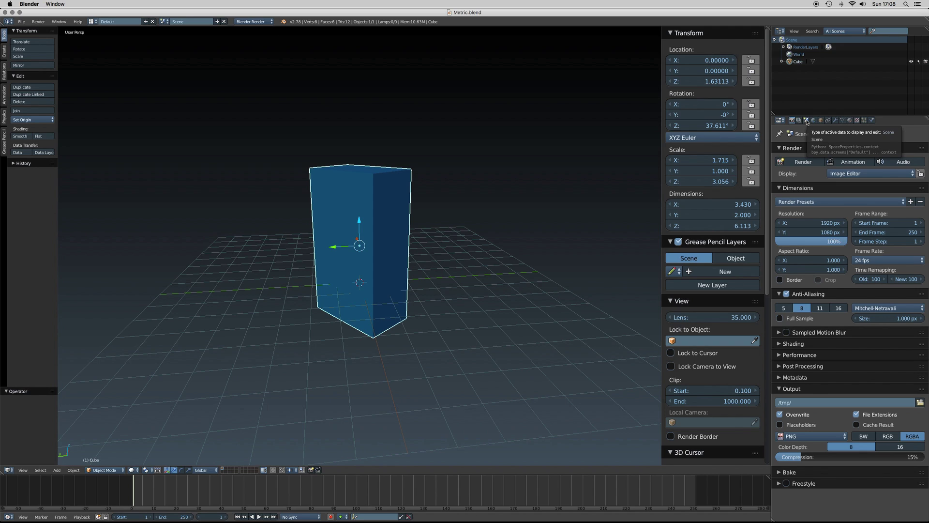
click(807, 120)
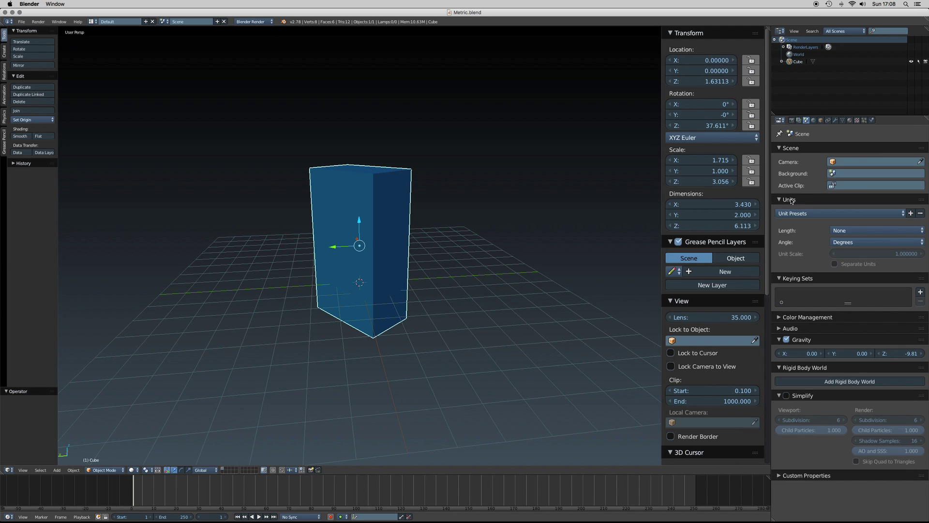
click(820, 216)
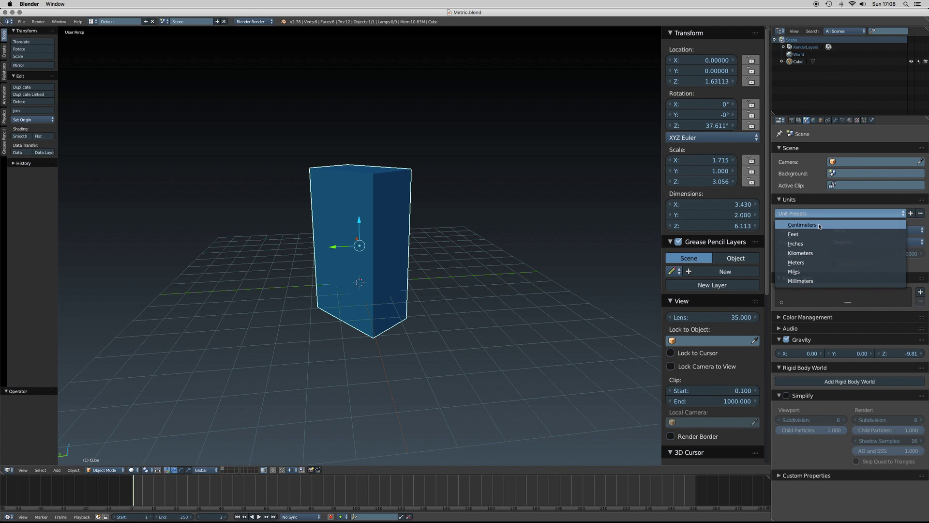
click(819, 225)
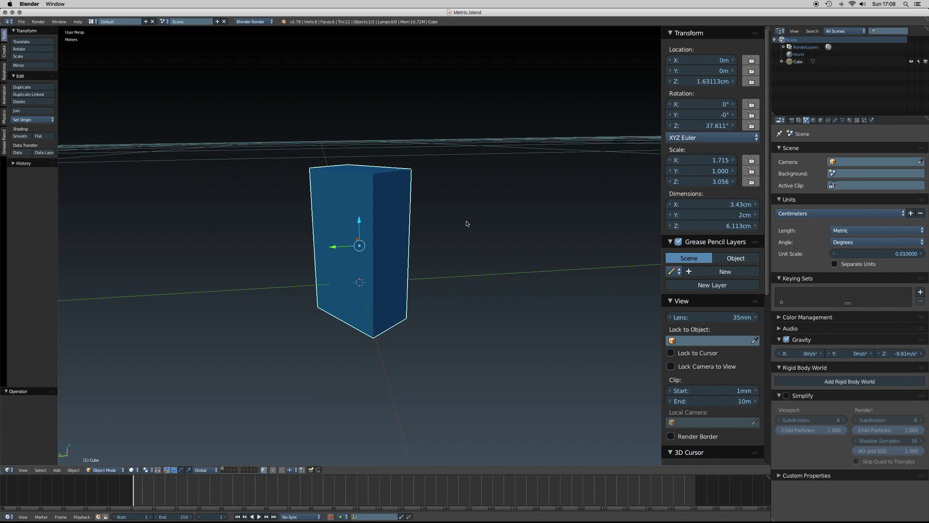
Scale the cube up twice and drag it upward along the Z axis
scroll(382, 201, down, 5)
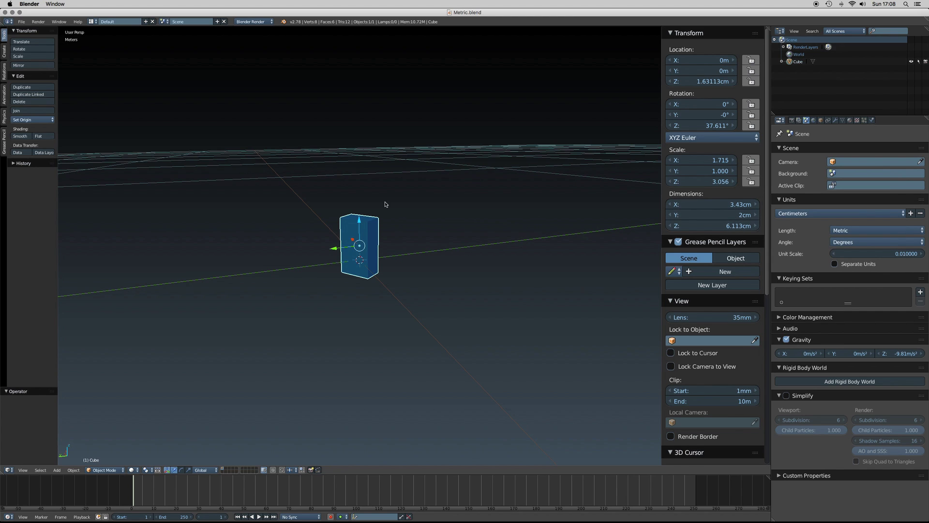
scroll(386, 204, down, 5)
scroll(386, 204, down, 2)
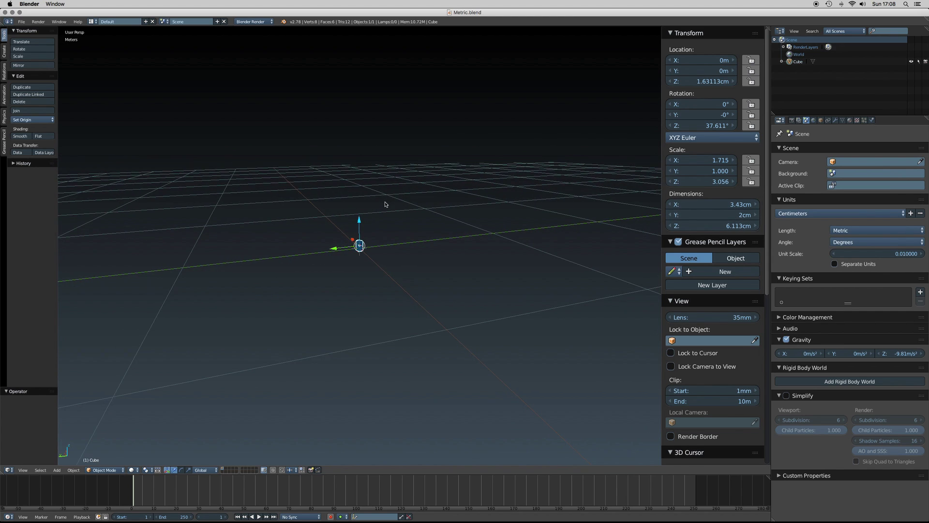
key(s)
click(537, 143)
key(s)
click(488, 165)
drag(362, 221, 362, 170)
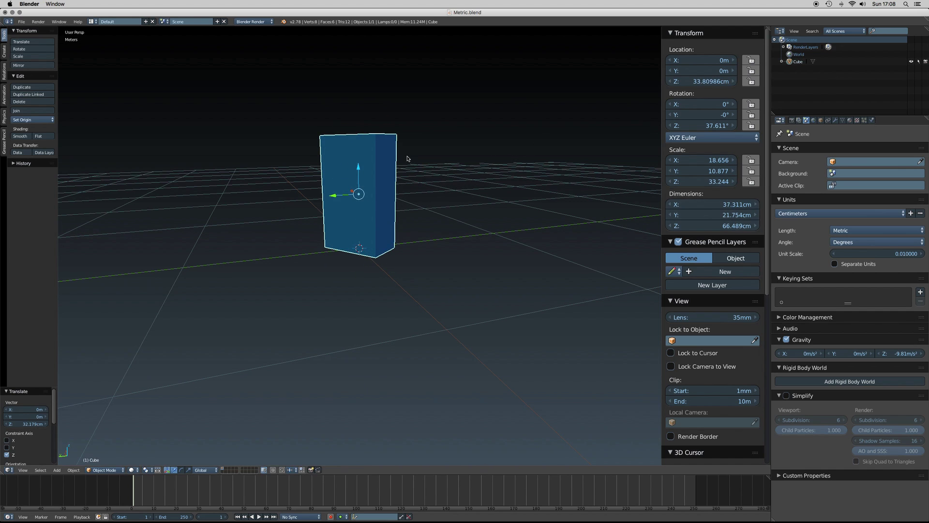
Enlarge the cube to about 65.884 cm × 38.412 cm × 1.174 m and lift it to Z 62.87 cm
scroll(407, 159, down, 5)
scroll(407, 158, left, 5)
scroll(407, 158, left, 5)
scroll(379, 206, left, 3)
key(s)
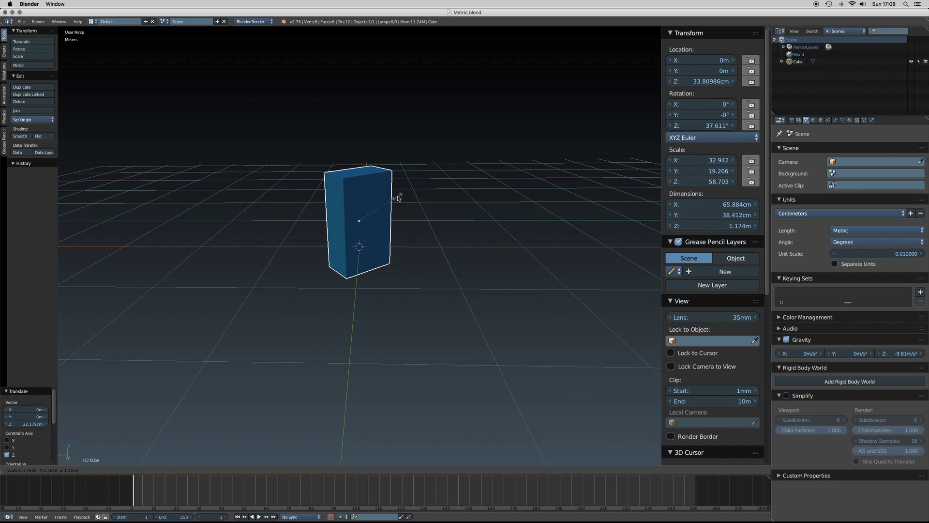
click(398, 198)
drag(359, 196, 358, 172)
scroll(358, 172, left, 5)
scroll(359, 172, left, 10)
scroll(357, 172, left, 5)
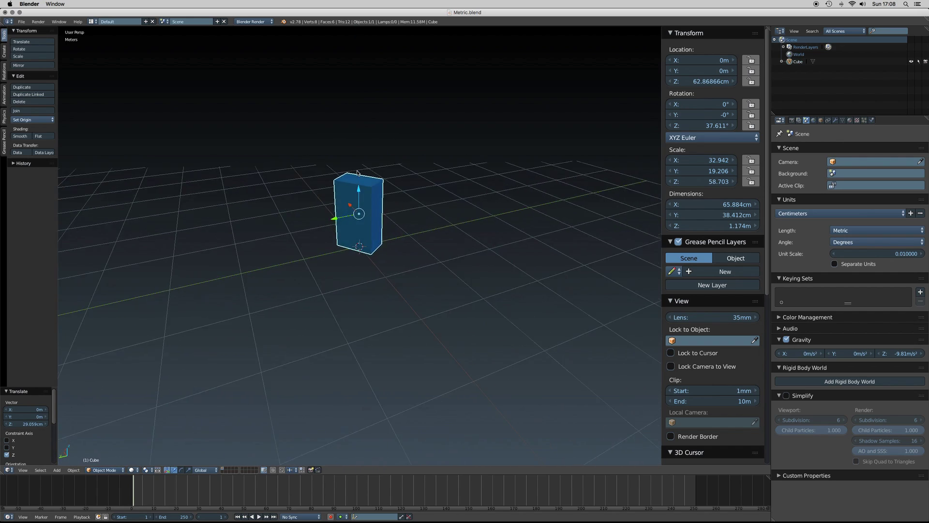
scroll(358, 173, up, 3)
scroll(358, 172, up, 3)
scroll(357, 173, down, 5)
scroll(358, 173, up, 3)
scroll(357, 172, up, 10)
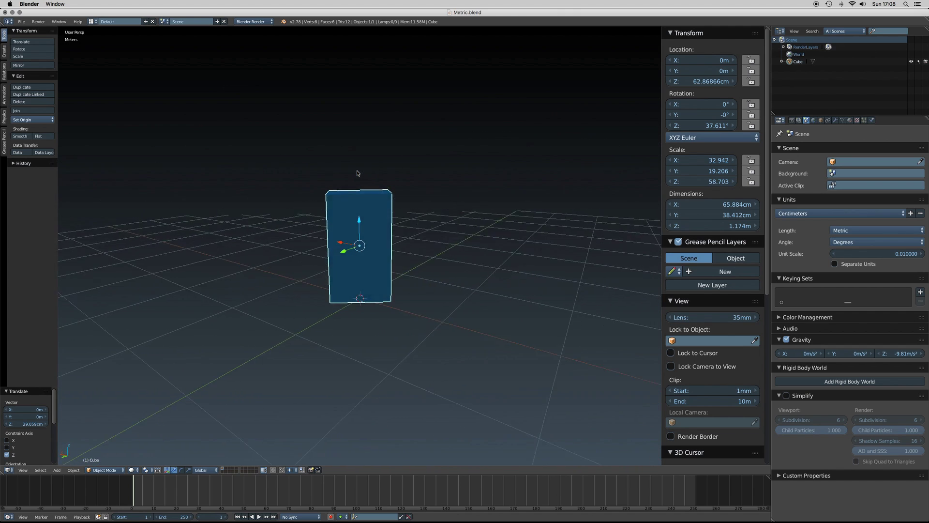
scroll(357, 173, left, 10)
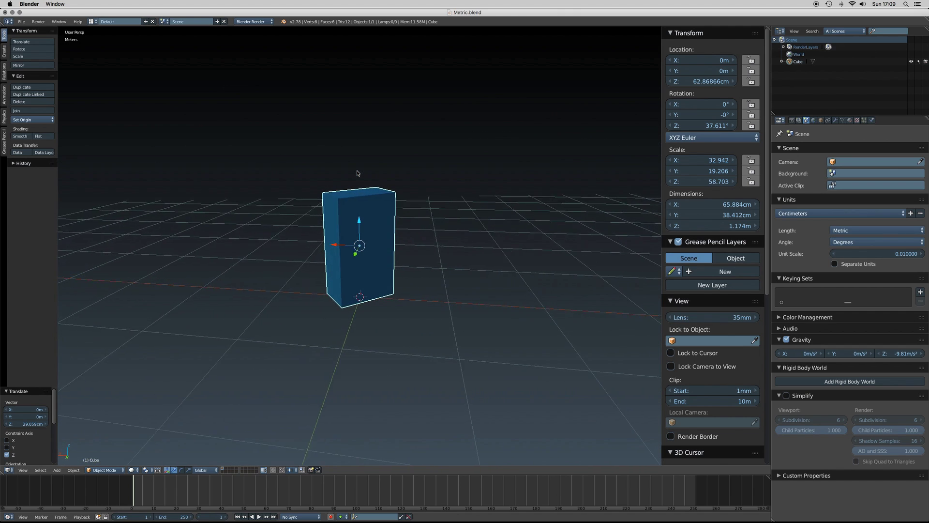
key(KP_1)
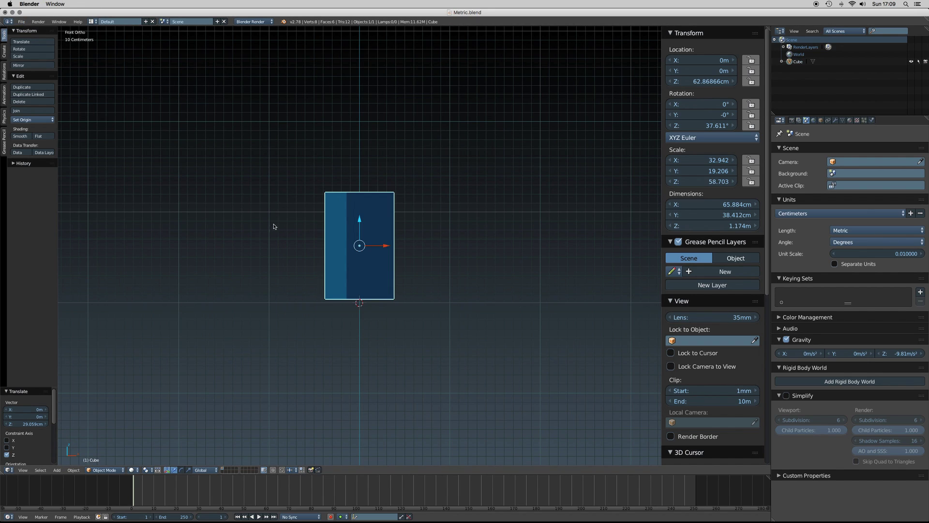
middle_drag(453, 223, 451, 225)
key(KP_5)
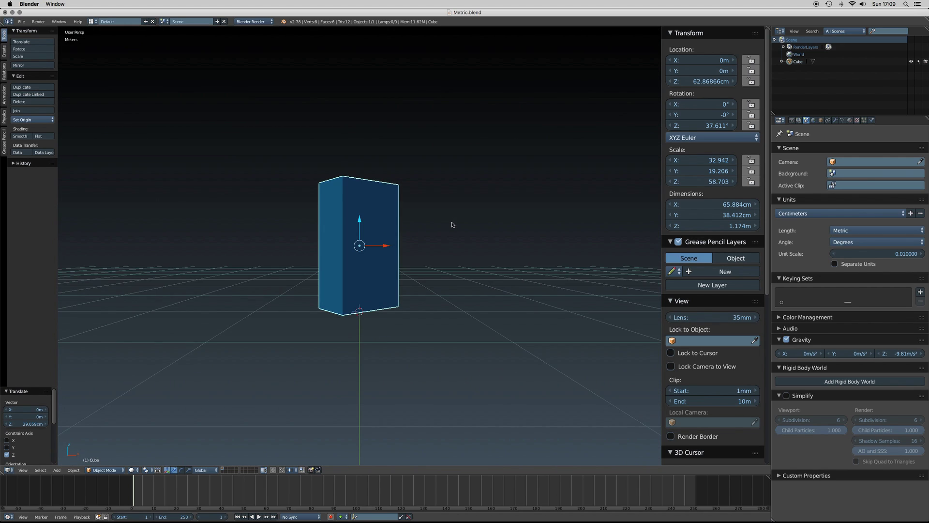
key(KP_3)
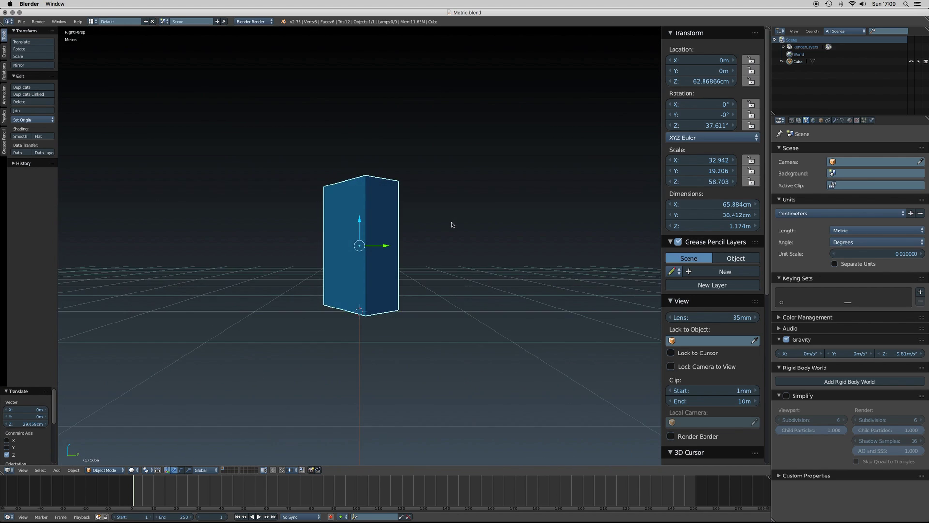
key(KP_5)
scroll(452, 225, up, 8)
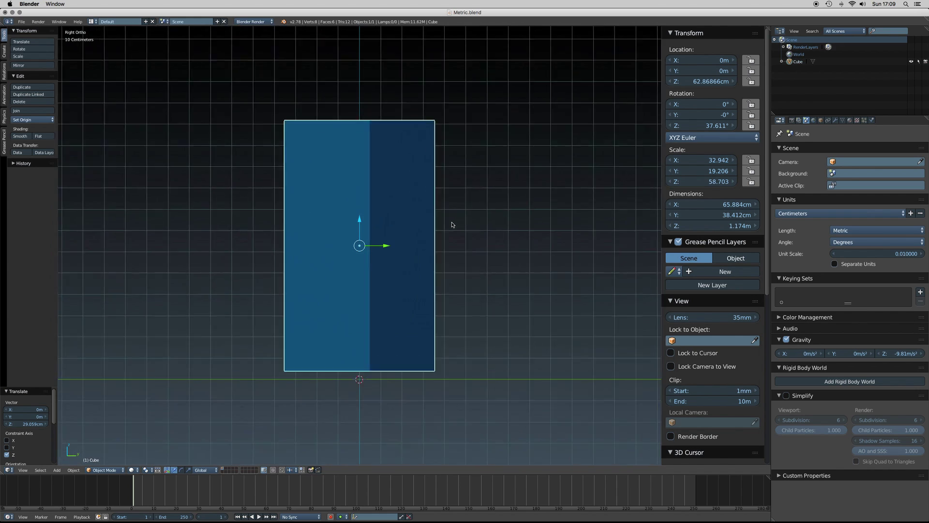
scroll(452, 225, up, 3)
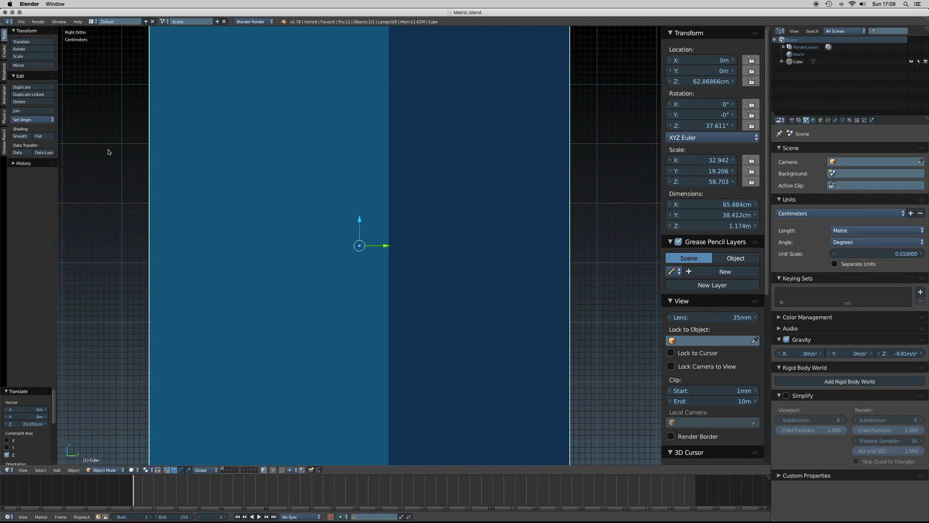
scroll(109, 151, down, 3)
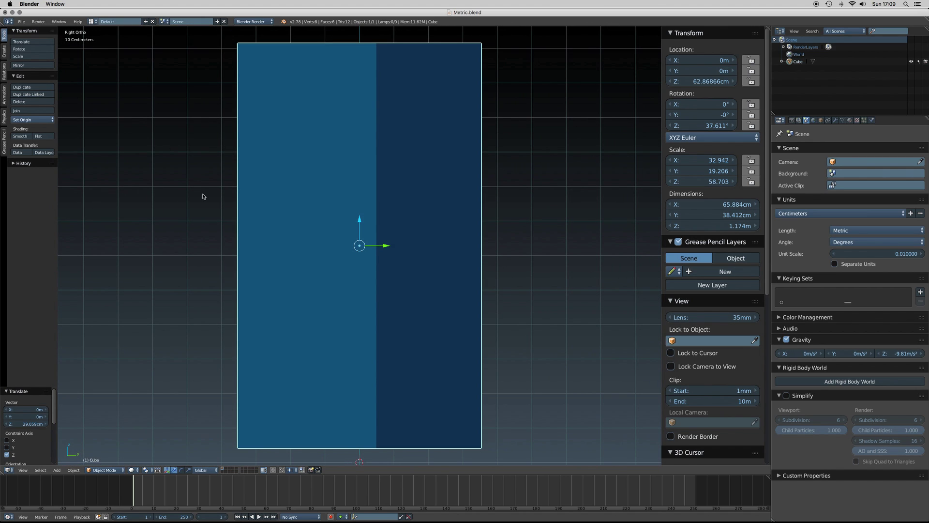
scroll(195, 141, down, 5)
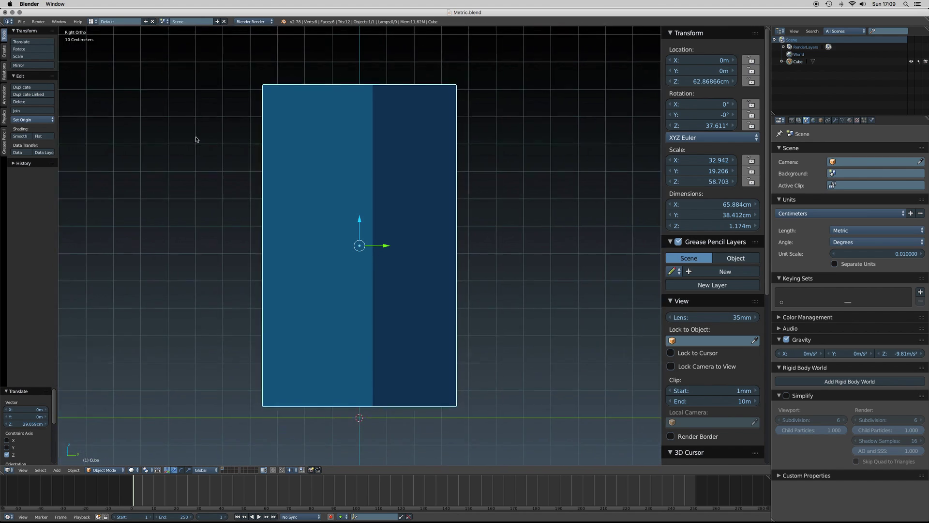
scroll(196, 140, down, 2)
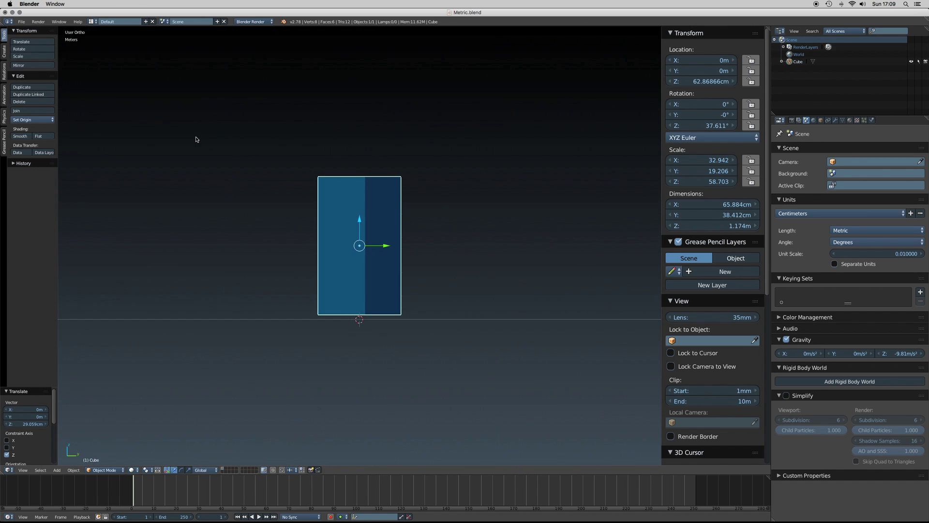
key(KP_5)
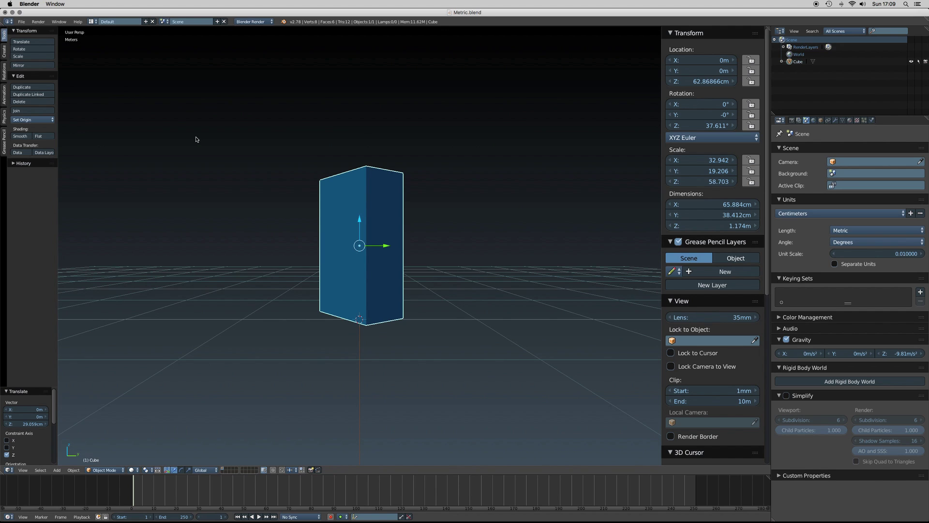
key(KP_1)
key(KP_5)
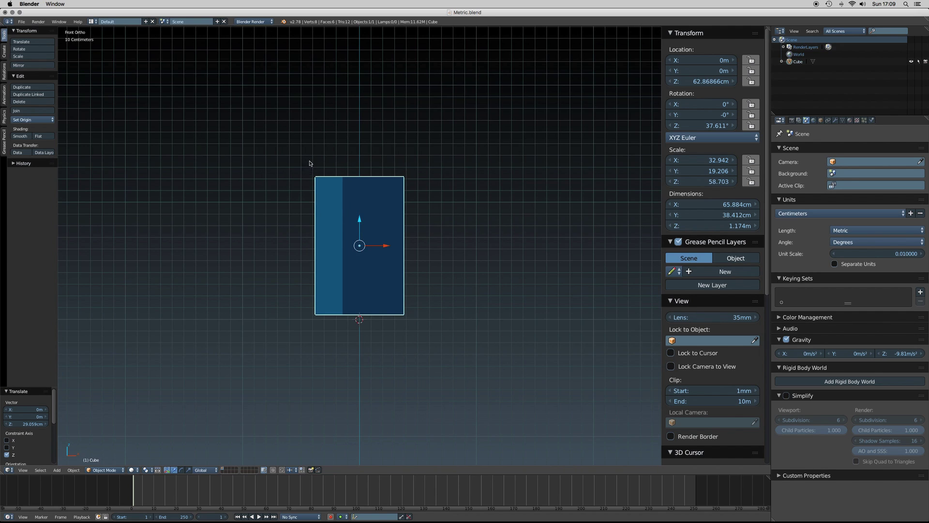
scroll(307, 141, down, 2)
key(KP_4)
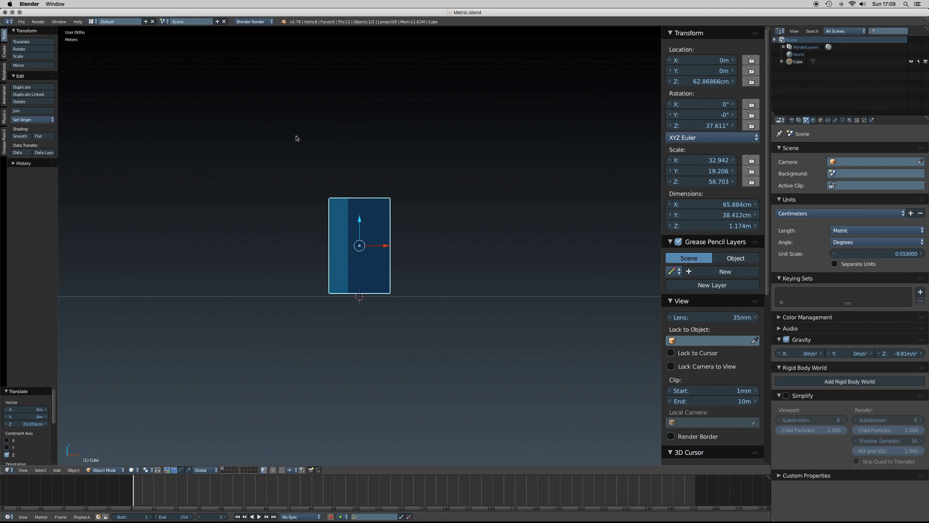
key(KP_1)
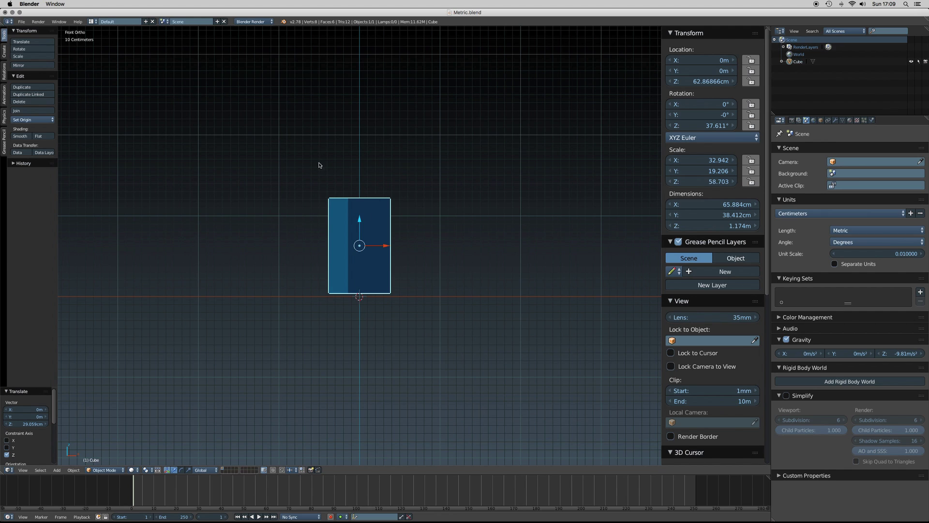
scroll(313, 187, down, 2)
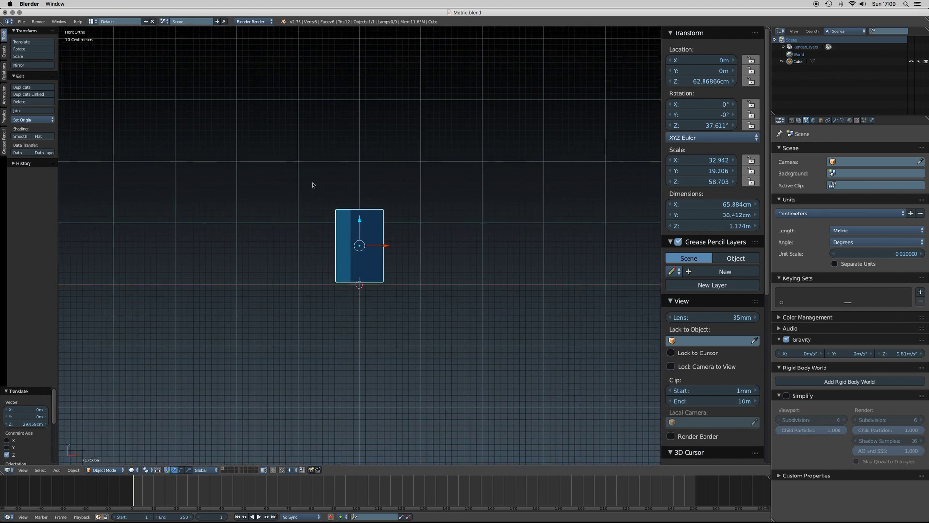
scroll(312, 185, down, 3)
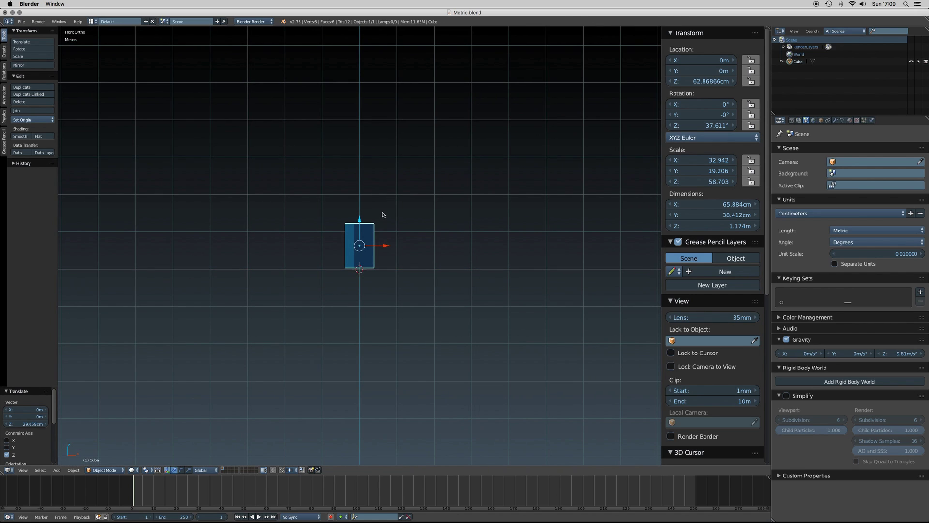
Scale the cube to about 1.66 m × 96.8 cm × 2.96 m and raise it to Z 1.48 m
key(s)
click(367, 222)
drag(362, 219, 426, 214)
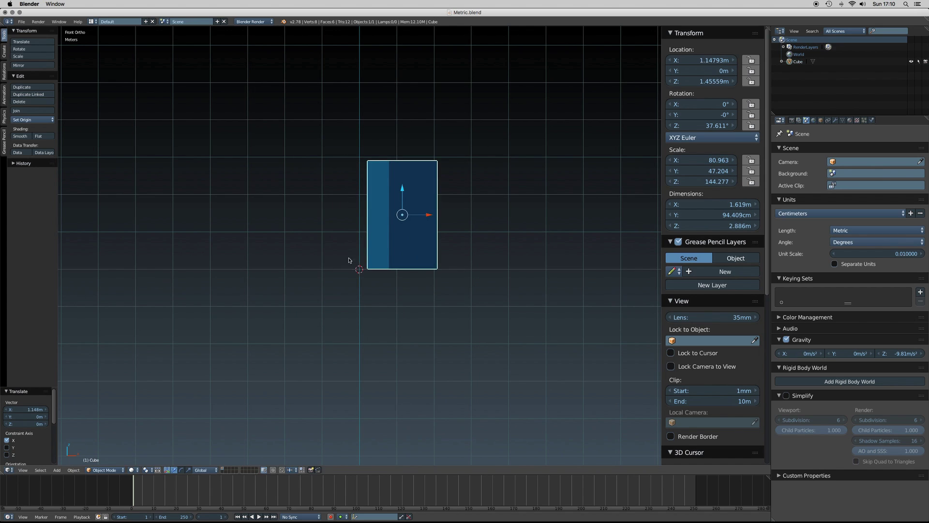
key(s)
click(417, 186)
drag(407, 188, 406, 187)
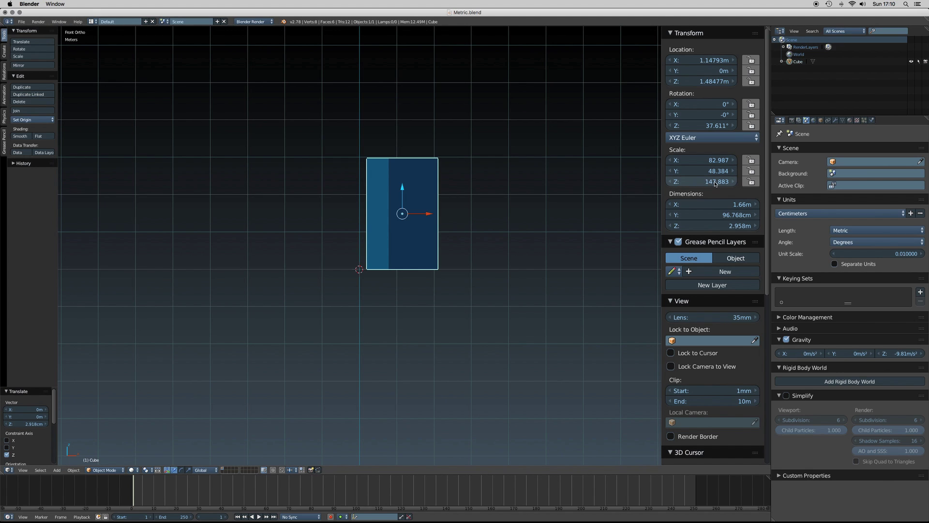
Orbit the view with the numpad to look down on the cube in perspective
key(KP_8)
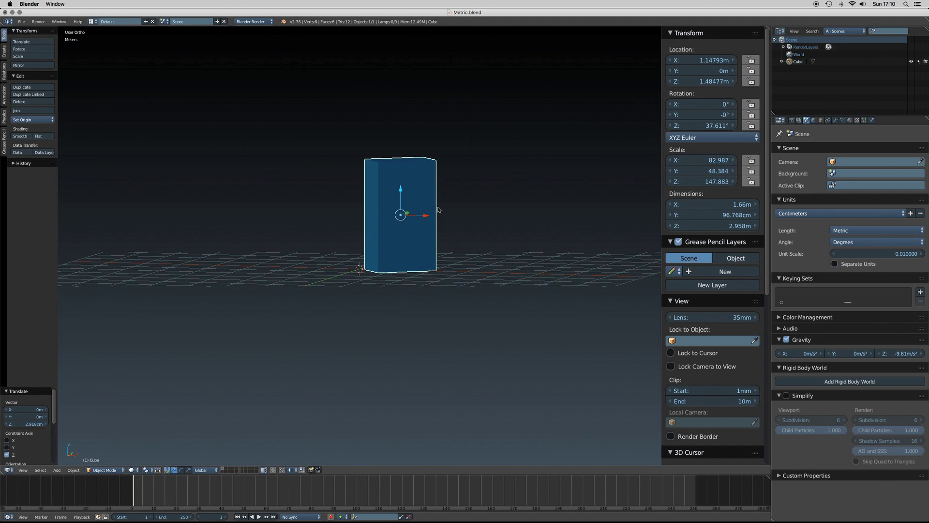
key(KP_4)
key(KP_5)
key(KP_8)
key(KP_8)
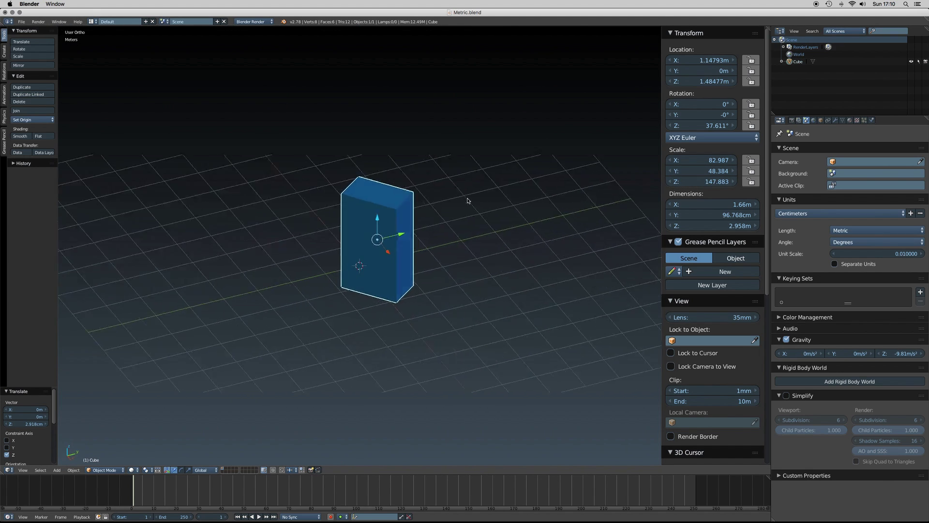
key(KP_4)
key(KP_4)
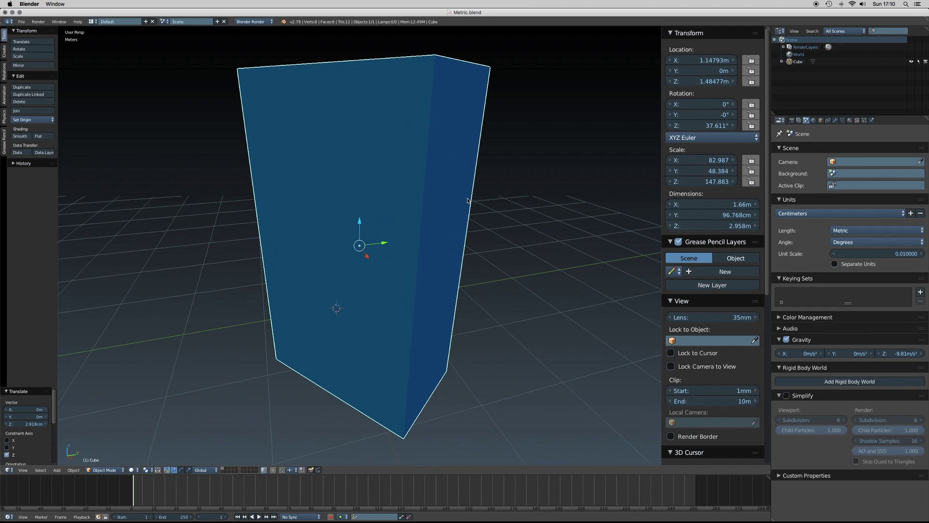
scroll(467, 201, down, 5)
scroll(467, 201, left, 10)
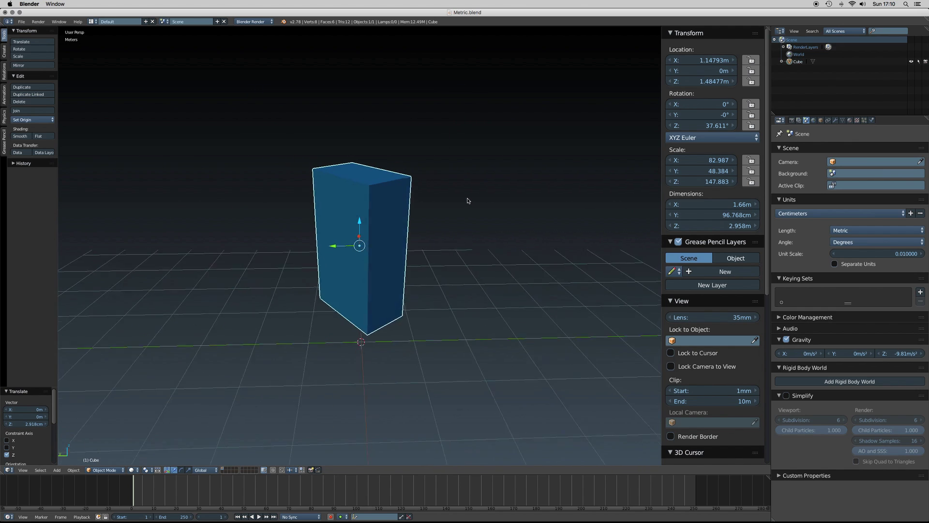
Set the scene's length units to Imperial with the Inches preset
click(846, 229)
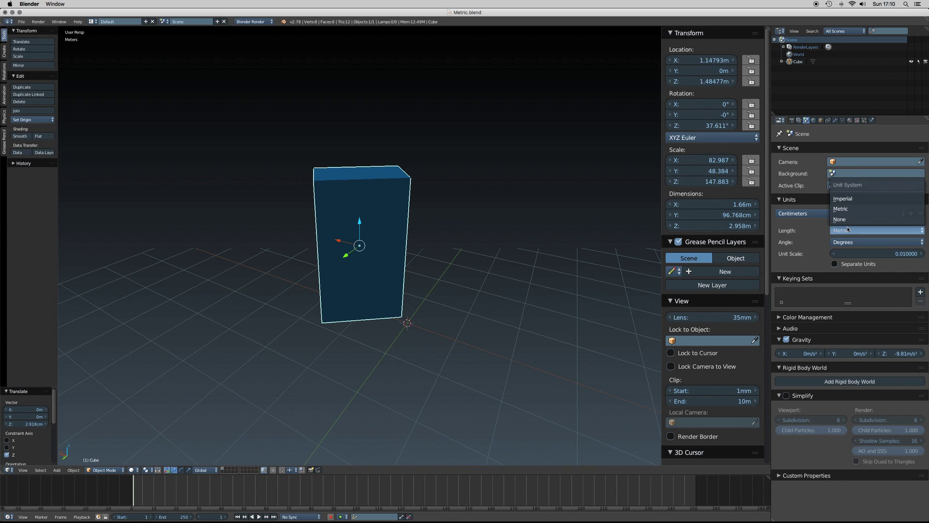
click(861, 203)
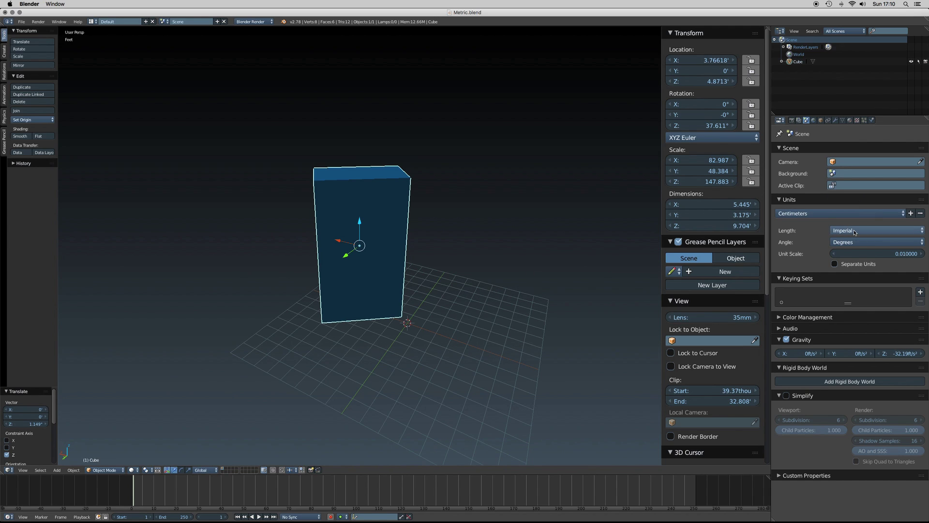
click(825, 215)
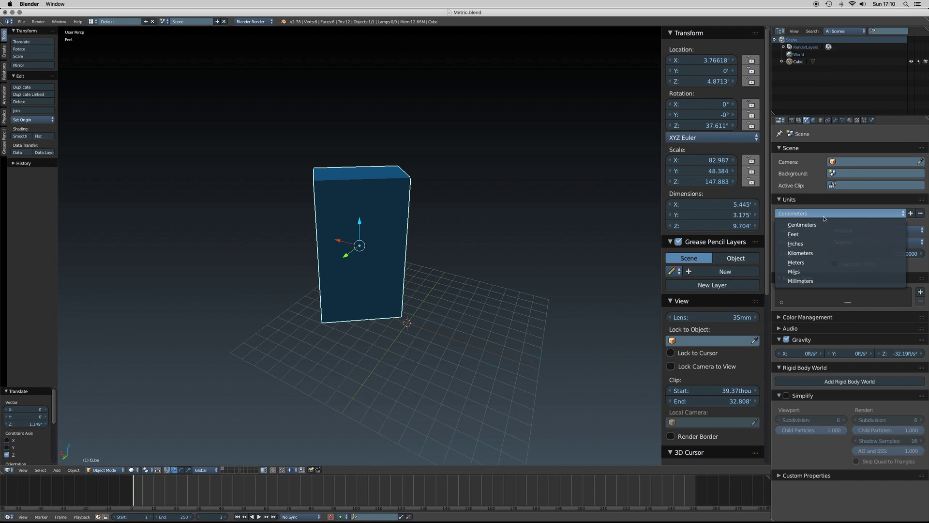
click(796, 244)
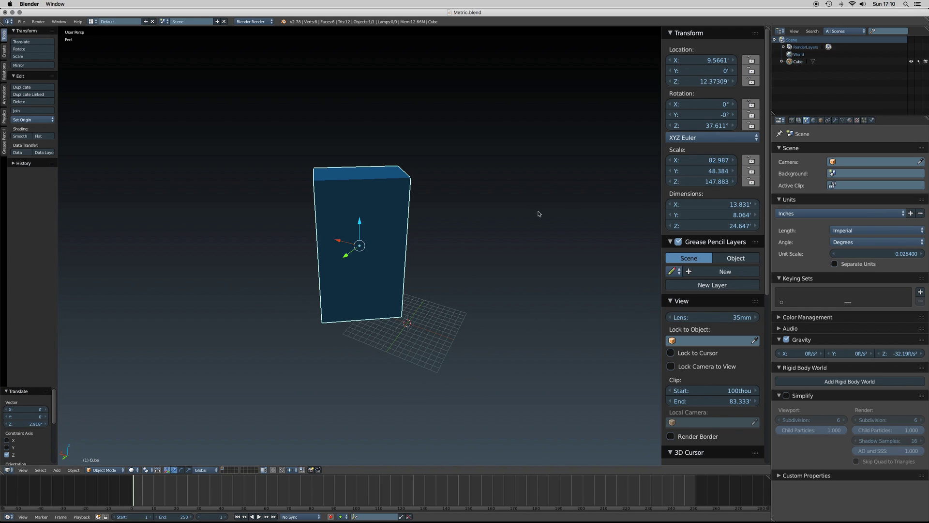
Switch back to Metric units with the Centimeters preset
click(844, 231)
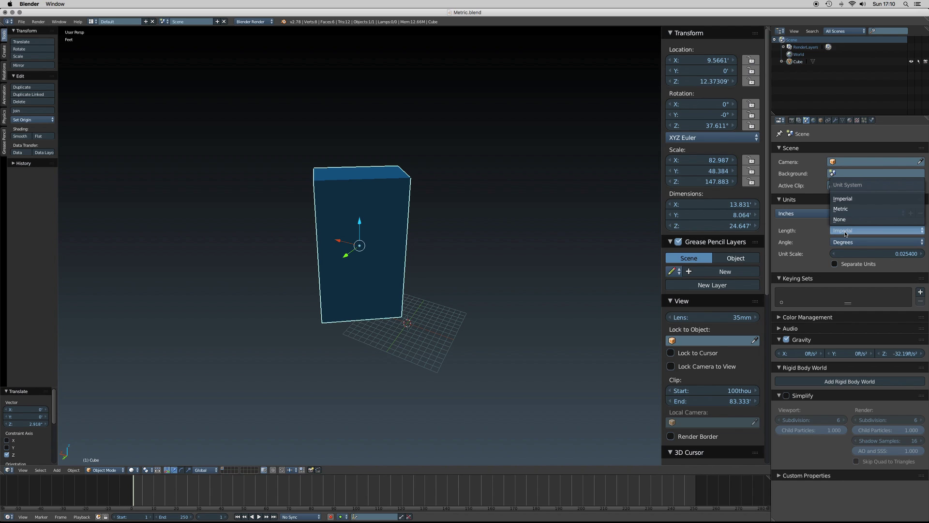
click(841, 209)
click(842, 213)
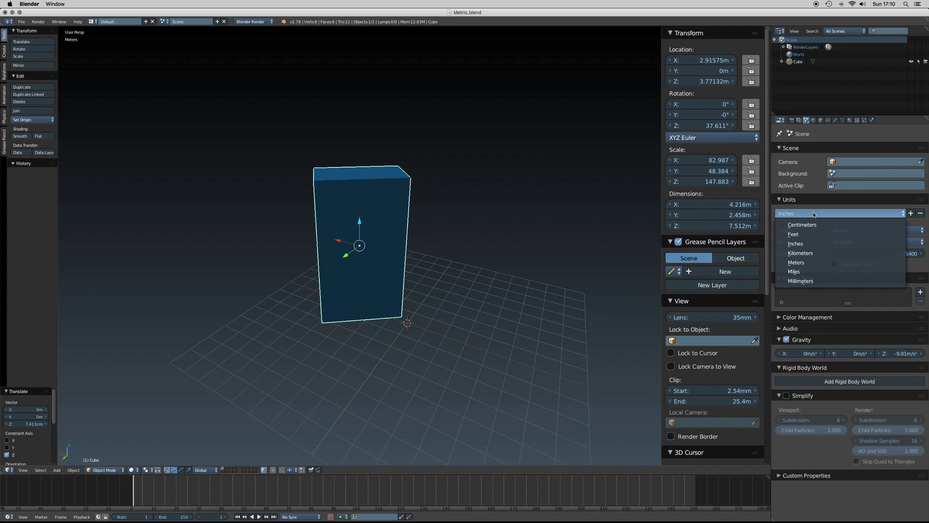
click(816, 225)
Return to Imperial units with the Inches preset, so the cube measures about 13.8 × 8.1 × 24.6 inches
click(841, 231)
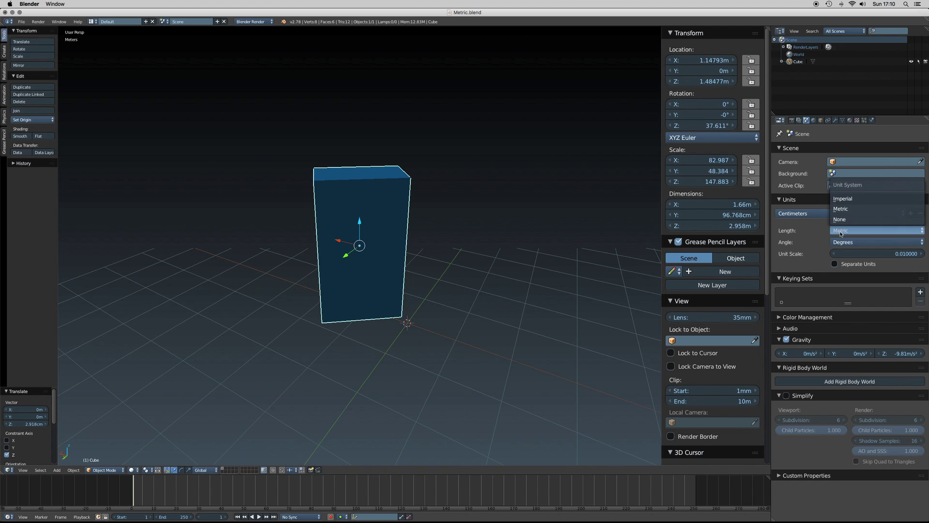
click(848, 199)
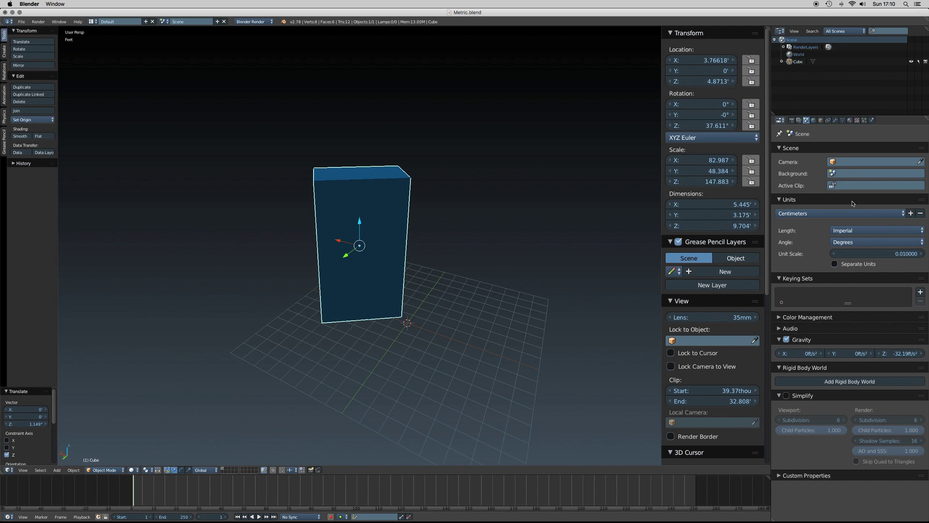
click(825, 213)
click(811, 244)
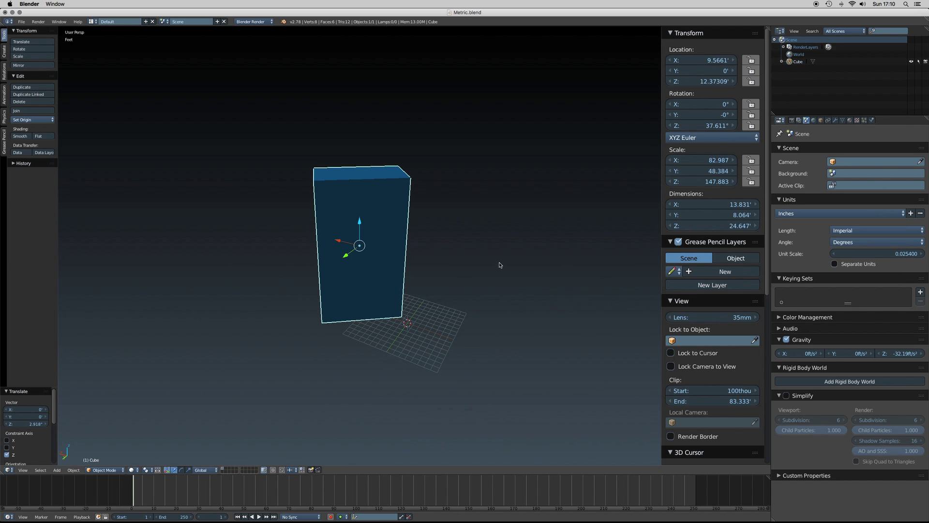
scroll(493, 261, down, 3)
scroll(492, 261, up, 6)
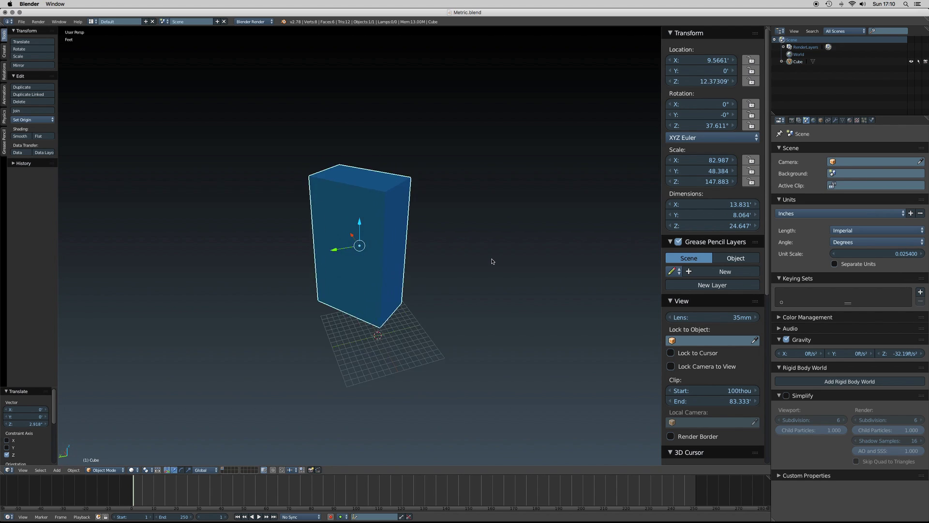
Scale the cube uniformly to scale 127.823 × 74.525 × 227.782, about 21.3 × 12.4 × 38 in imperial units
key(s)
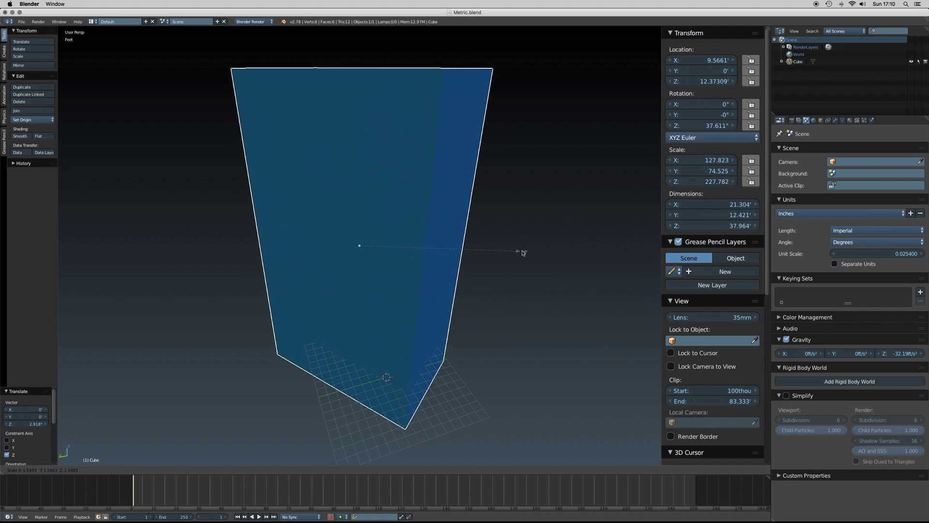